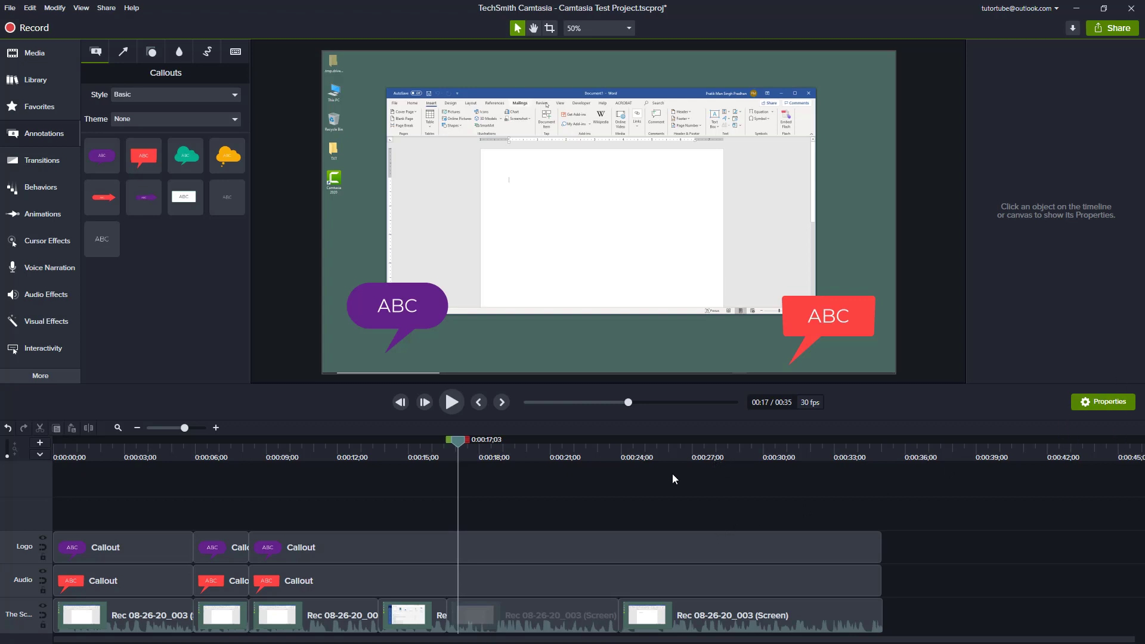
Delete the short clip at 0:13;22, close the gap by dragging, then undo both.
{"action": "left_click", "coordinate": [421, 624]}
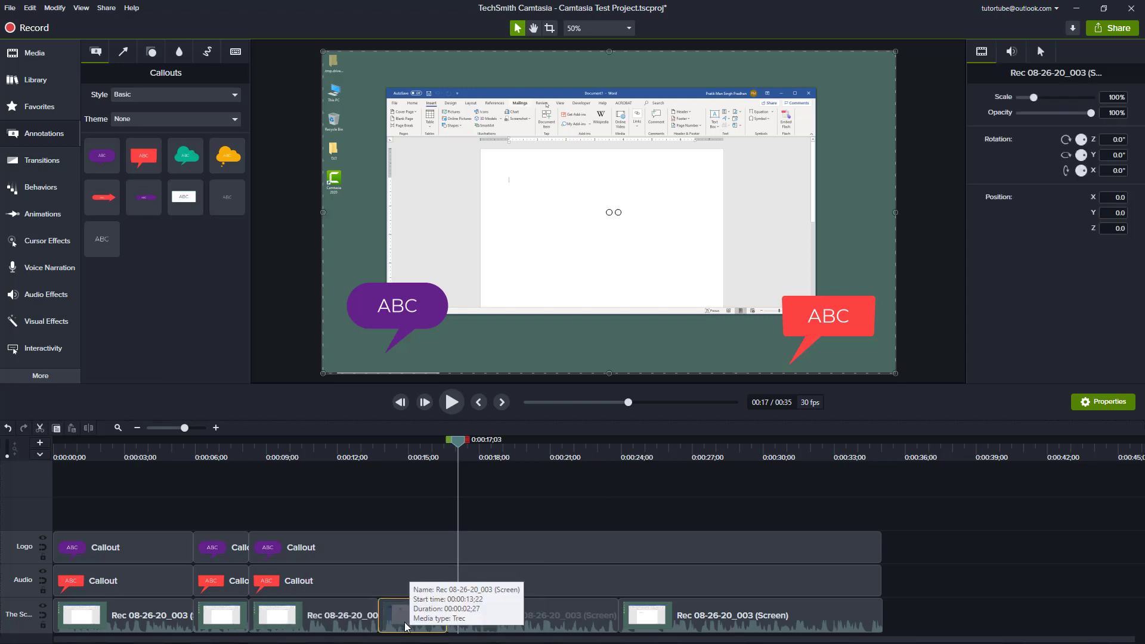
{"action": "key", "text": "Delete"}
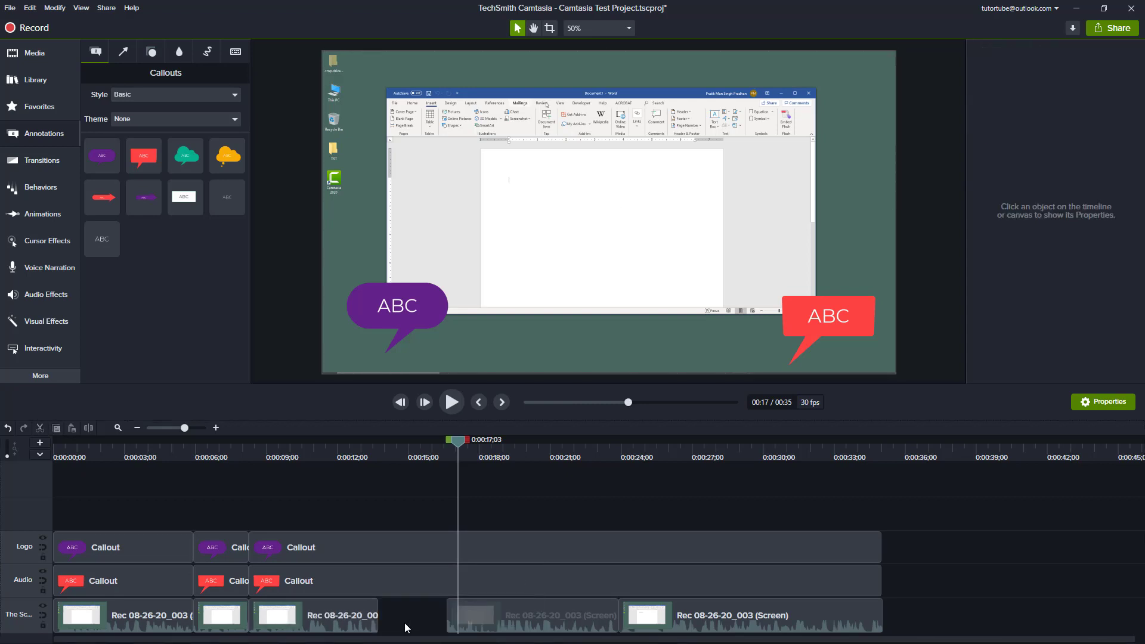
{"action": "left_click_drag", "start_coordinate": [533, 622], "coordinate": [466, 623]}
{"action": "key", "text": "ctrl+z"}
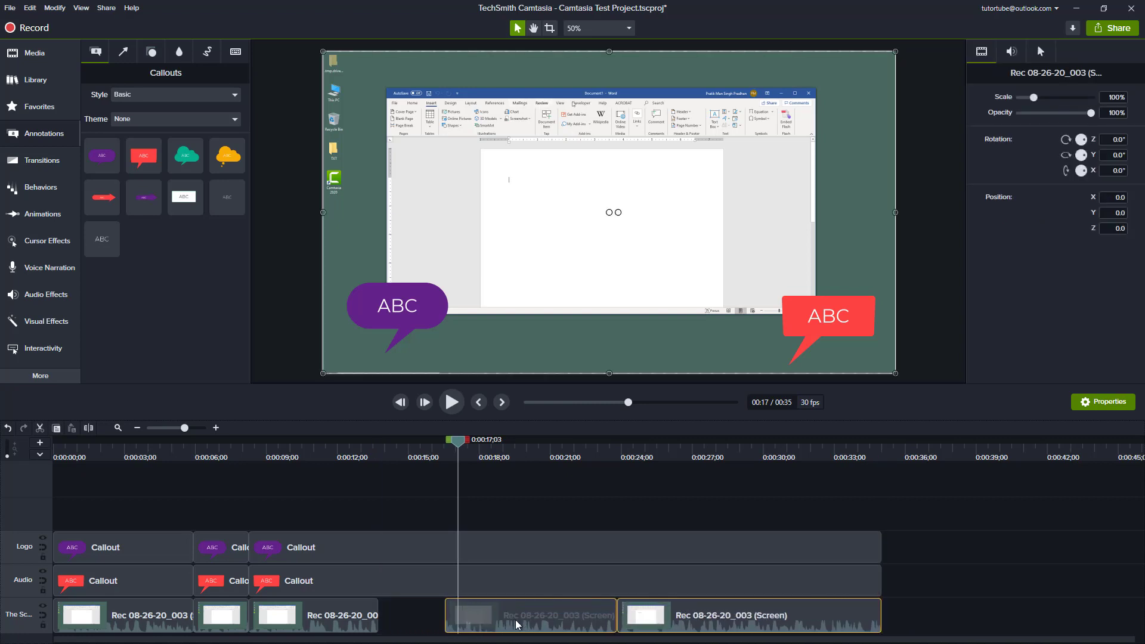
{"action": "key", "text": "ctrl+z"}
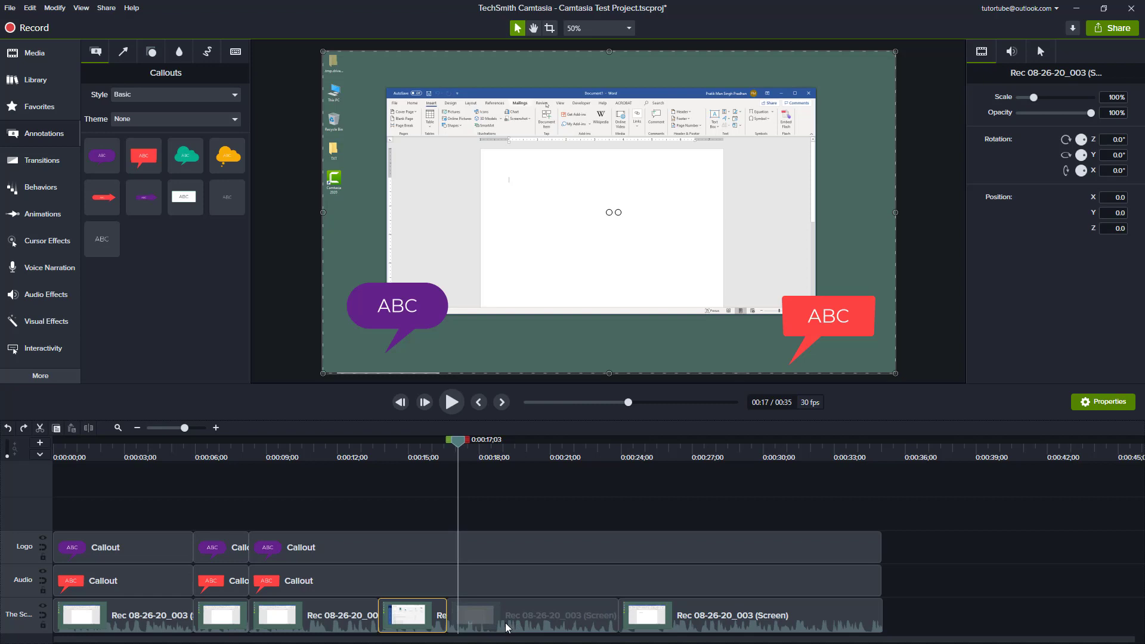
Ripple delete the short clip with Ctrl+Delete twice, undoing each time to restore it.
{"action": "left_click", "coordinate": [933, 503]}
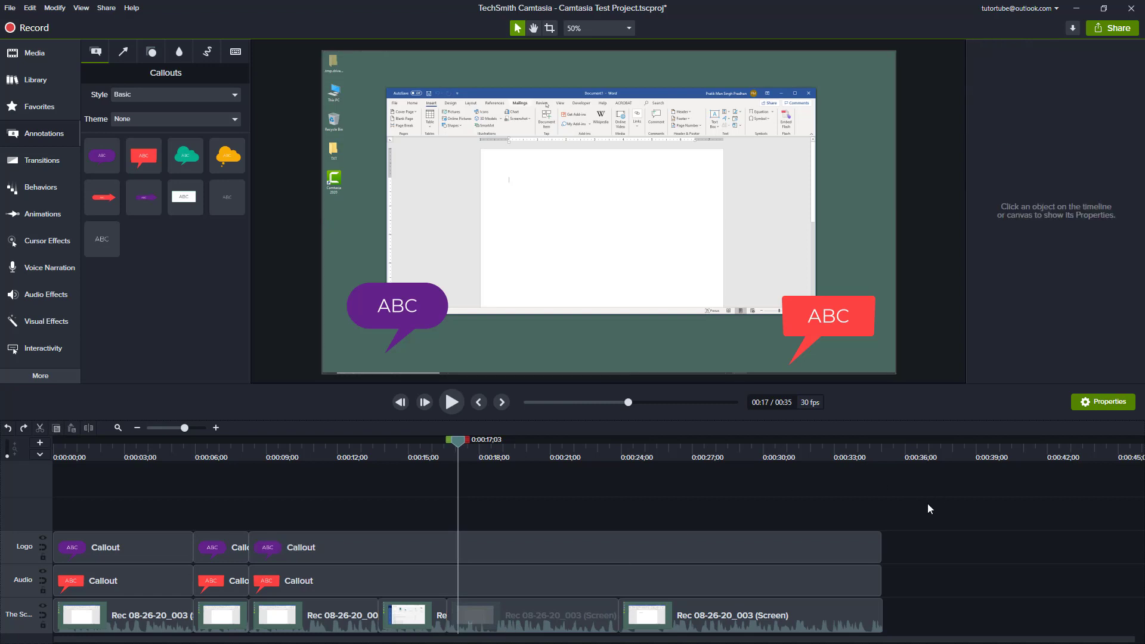
{"action": "left_click", "coordinate": [417, 614]}
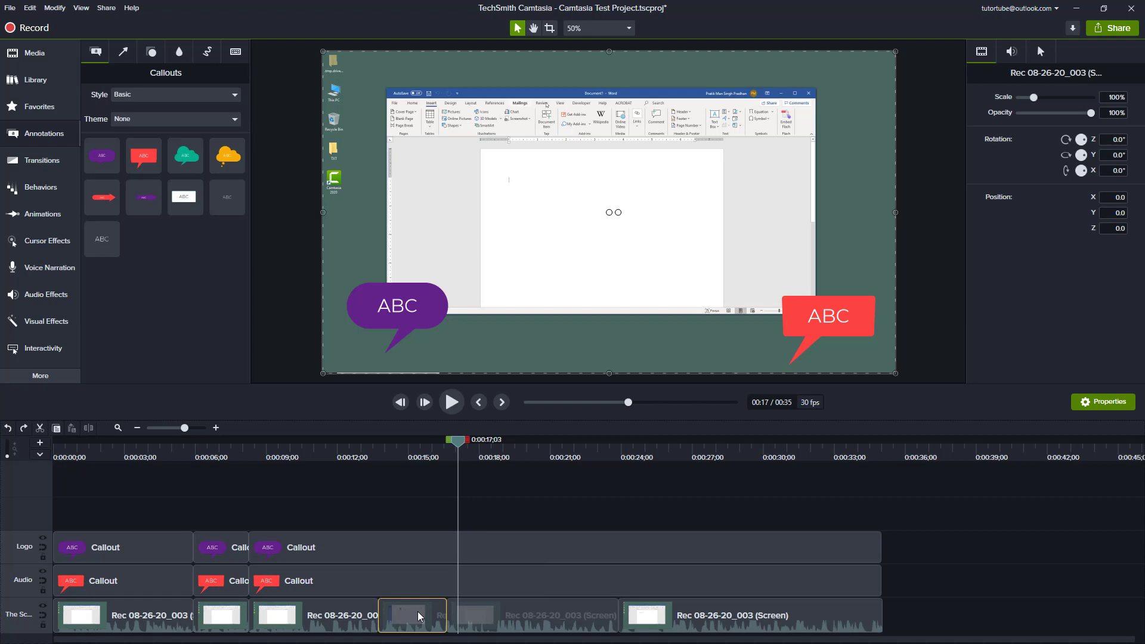
{"action": "key", "text": "ctrl+Delete"}
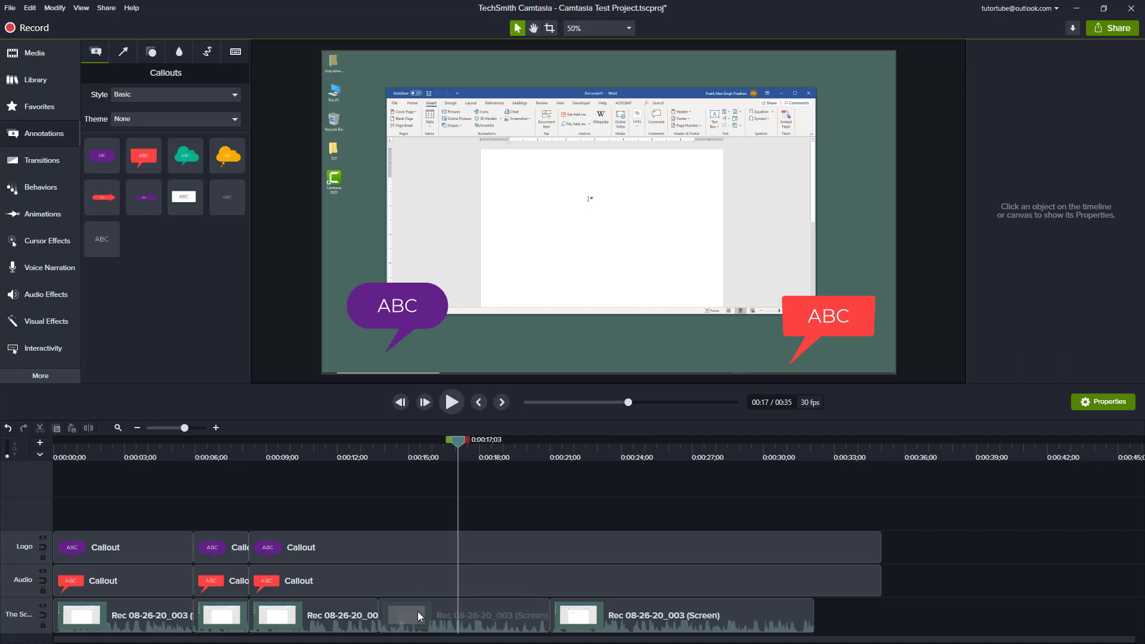
{"action": "key", "text": "ctrl+z"}
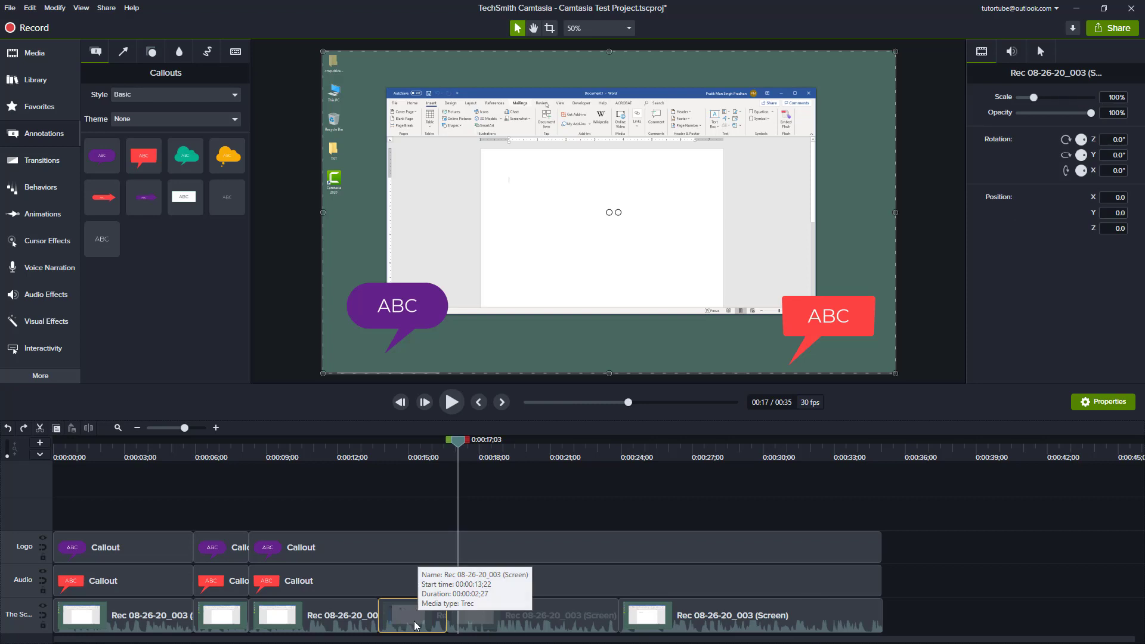
{"action": "key", "text": "ctrl+Delete"}
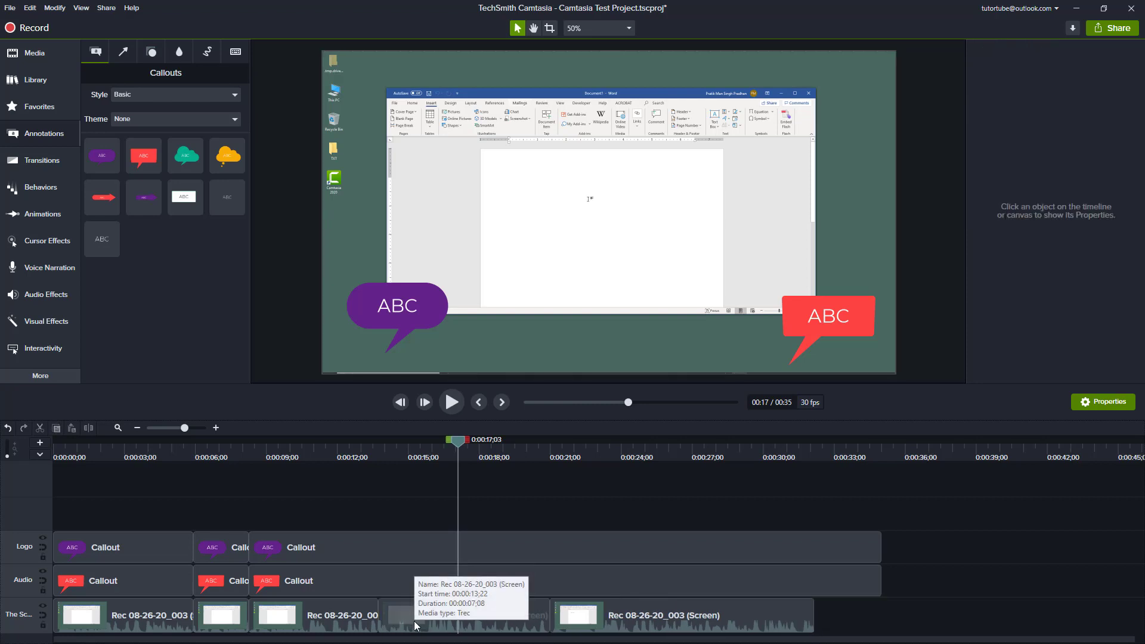
{"action": "key", "text": "ctrl+z"}
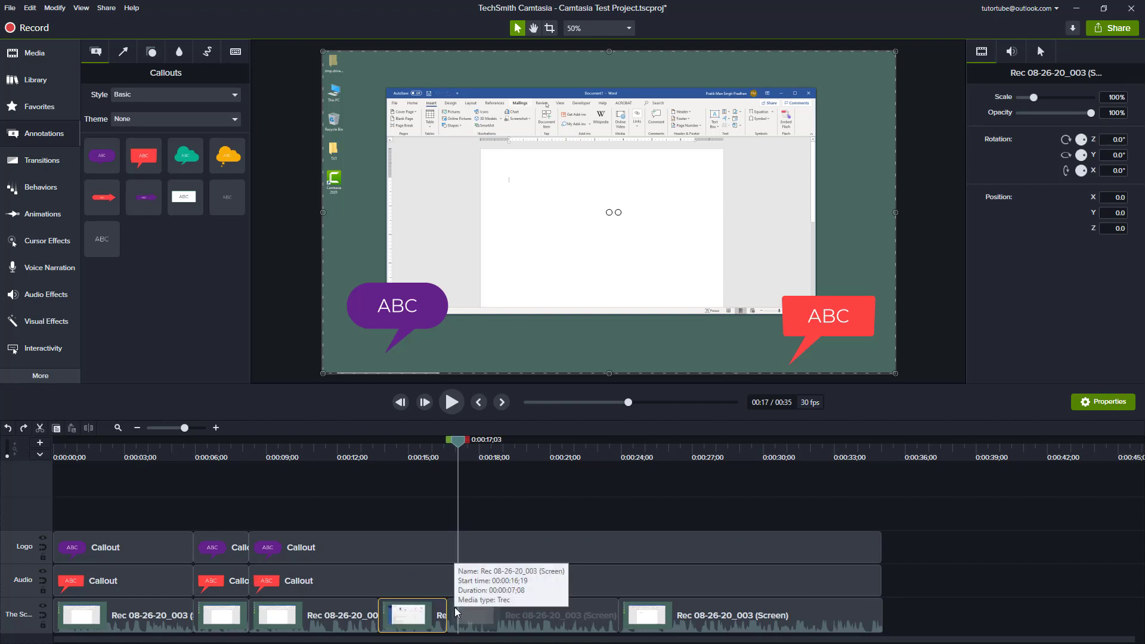
{"action": "left_click", "coordinate": [944, 572]}
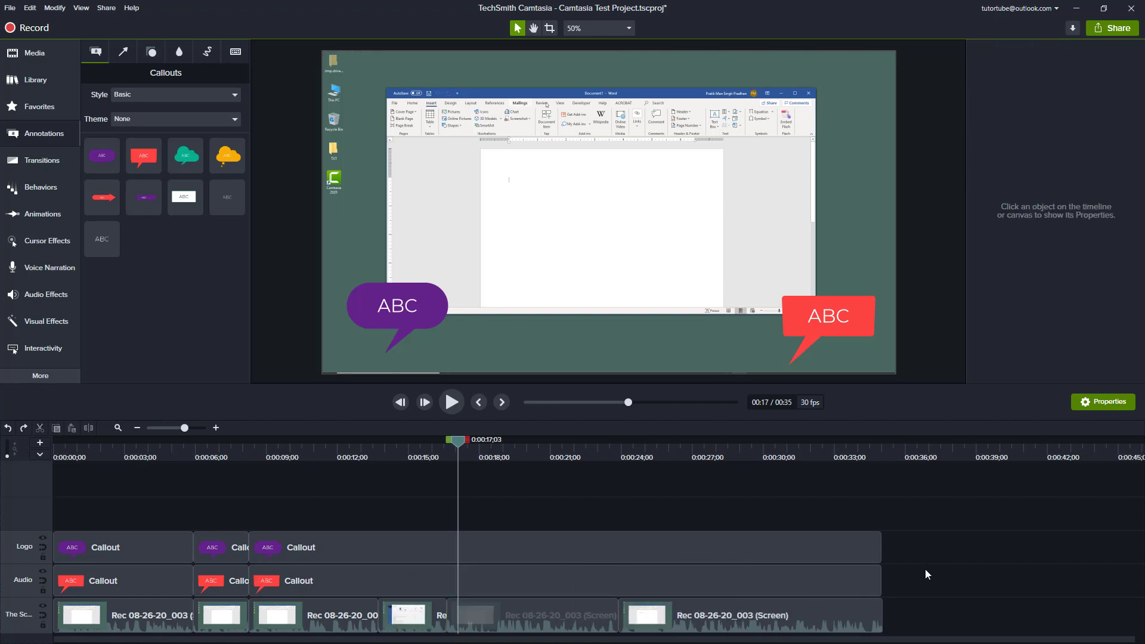
Preview 0:17–0:24, insert extra time across all tracks at 0:20;18, then cancel it.
{"action": "left_click_drag", "start_coordinate": [463, 438], "coordinate": [539, 434]}
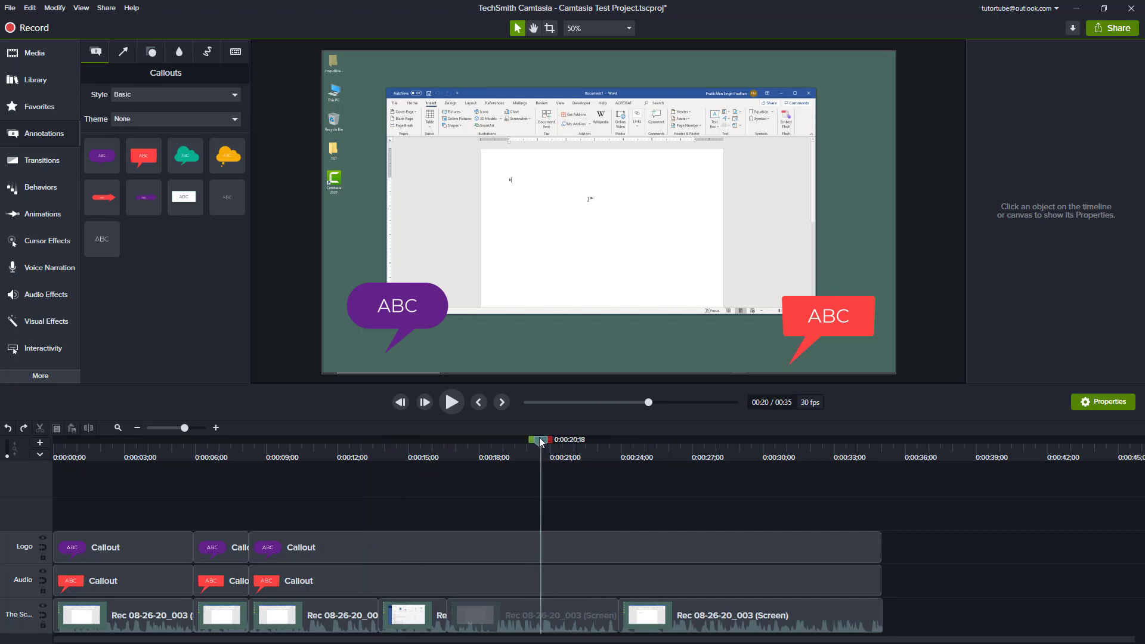
{"action": "left_click_drag", "start_coordinate": [540, 440], "coordinate": [596, 449]}
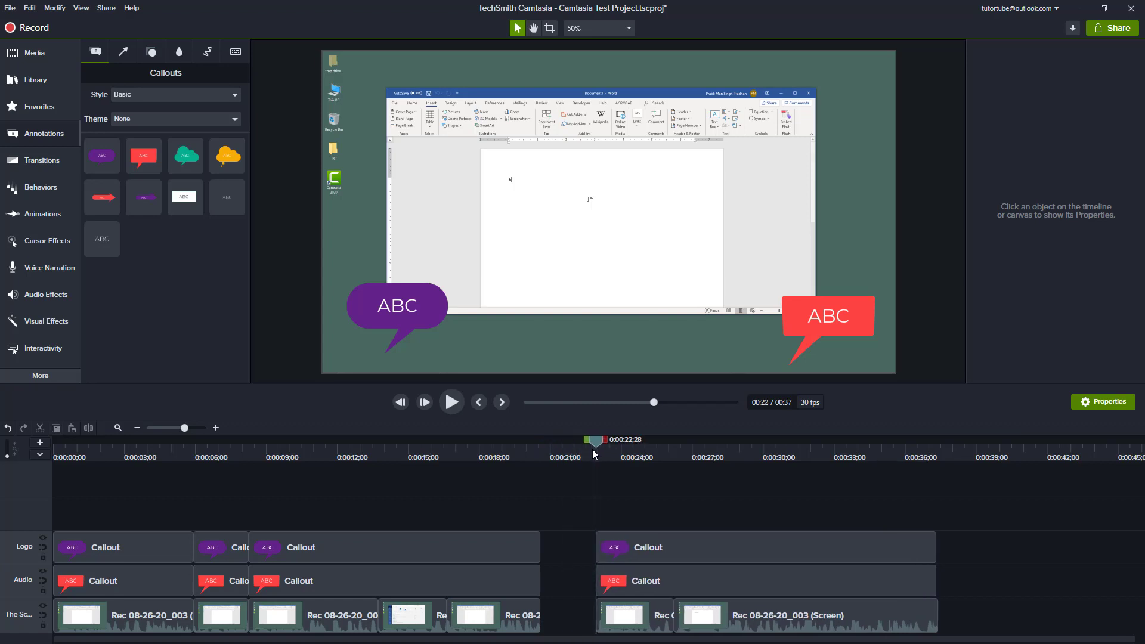
{"action": "key", "text": "Escape"}
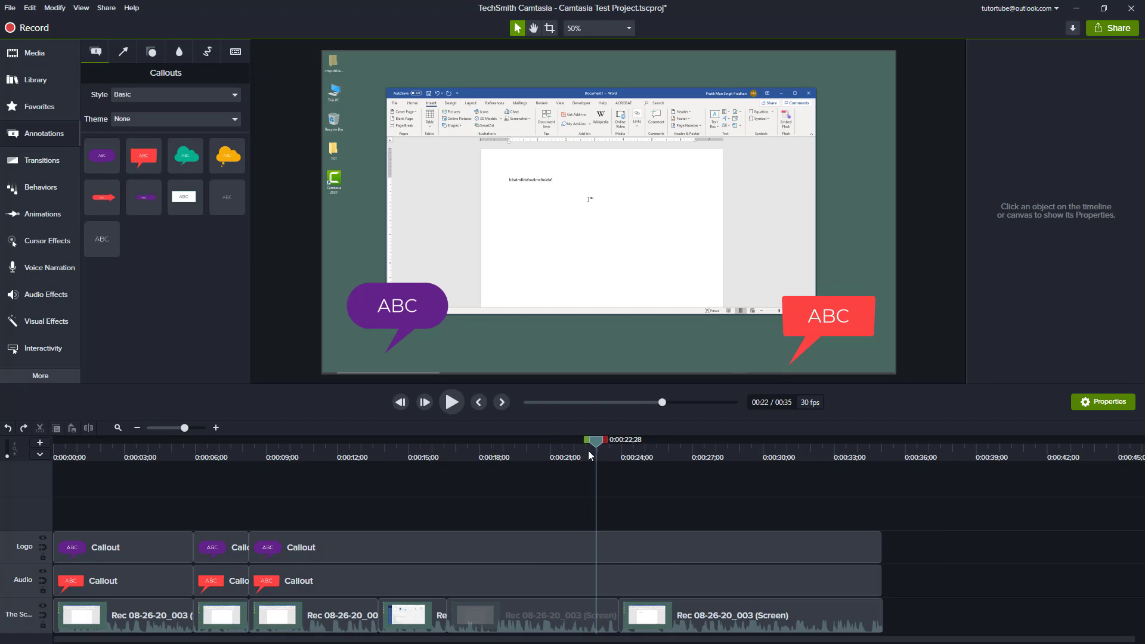
Ripple cut the 0:18;17 to 0:22;15 range from all tracks, then undo the cut.
{"action": "left_click", "coordinate": [521, 453]}
{"action": "left_click", "coordinate": [585, 453]}
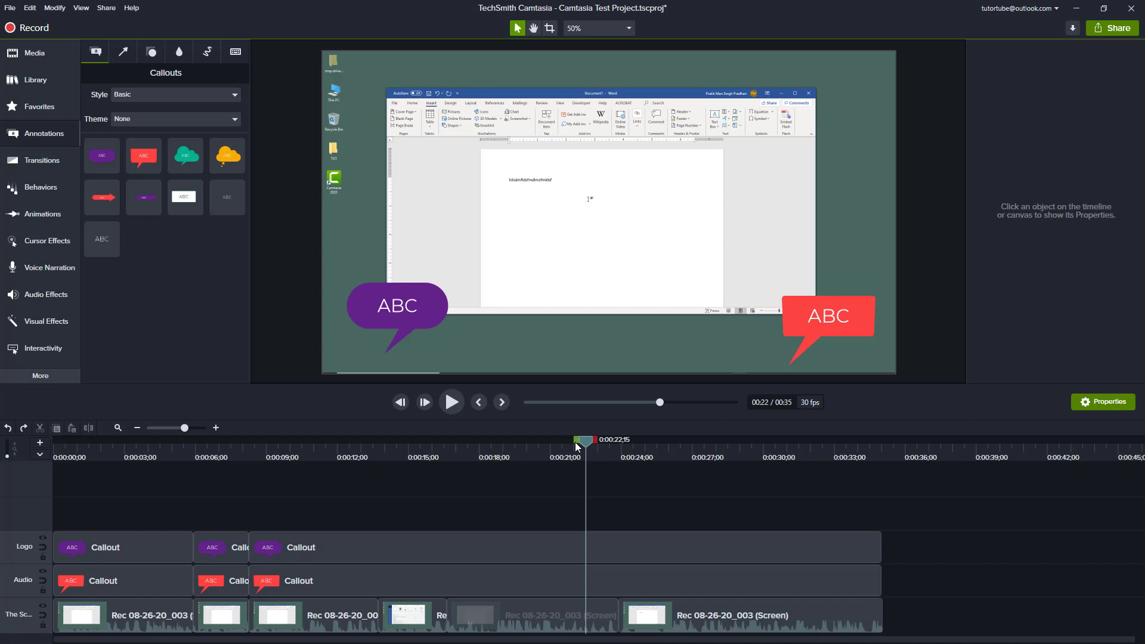
{"action": "left_click_drag", "start_coordinate": [577, 446], "coordinate": [483, 448]}
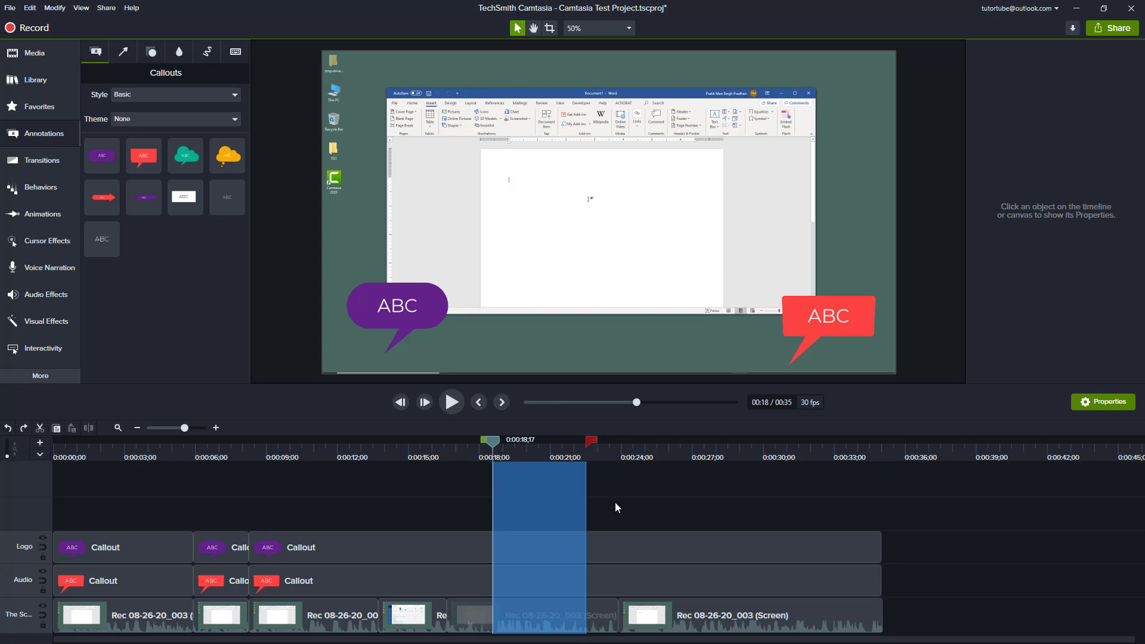
{"action": "key", "text": "ctrl+x"}
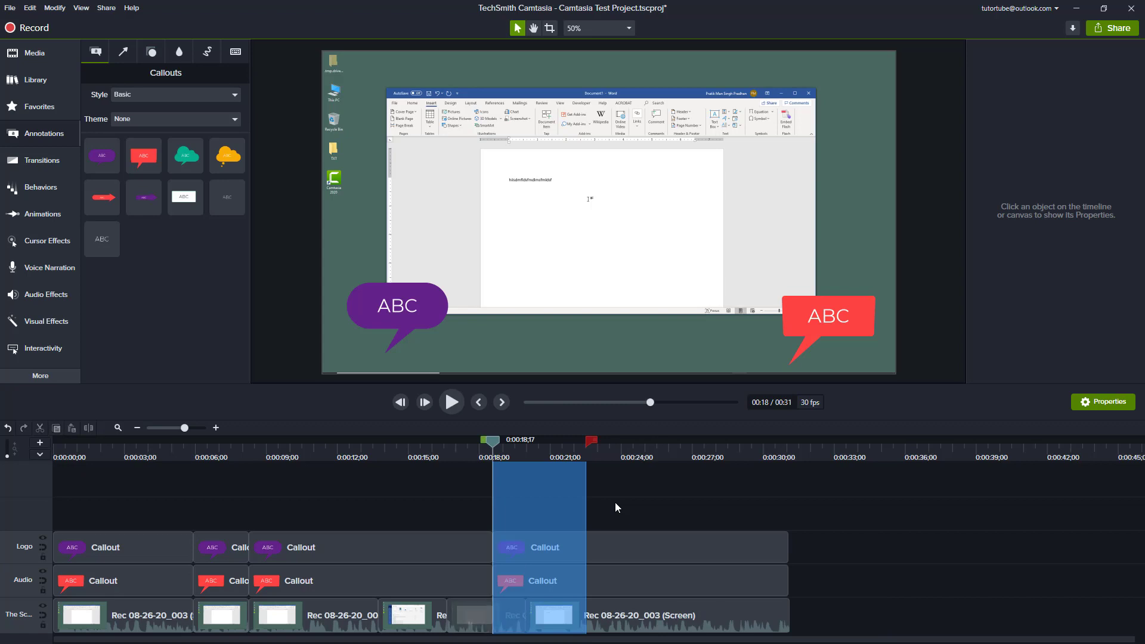
{"action": "key", "text": "ctrl+z"}
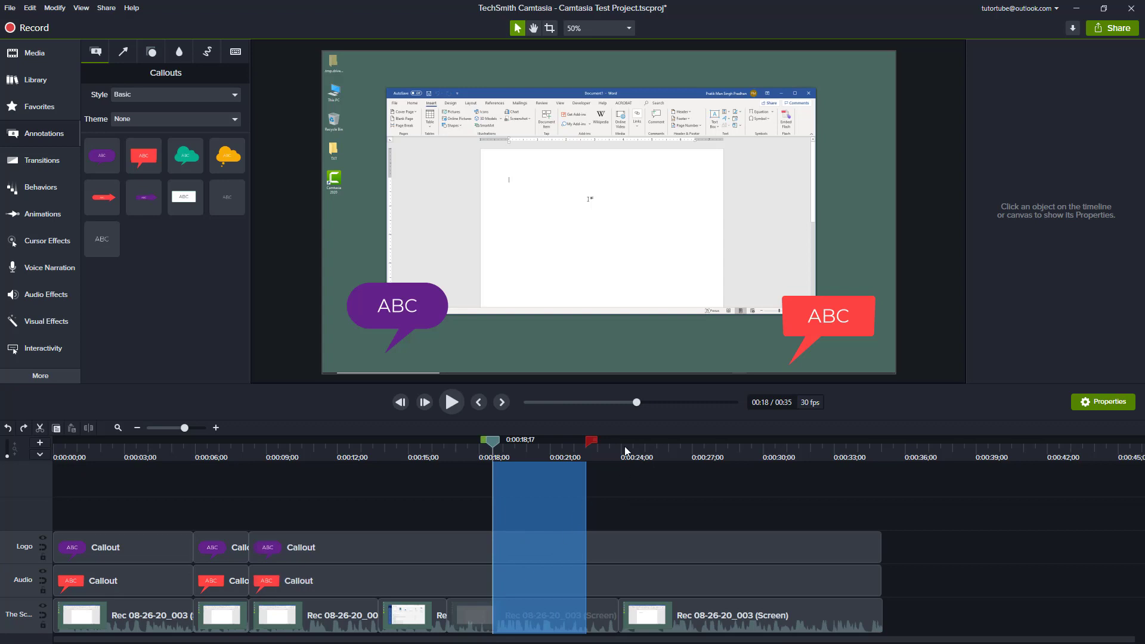
Extend the range to 0:31, ripple cut 0:18–0:31, and collapse the selection to the playhead.
{"action": "left_click_drag", "start_coordinate": [592, 442], "coordinate": [812, 442]}
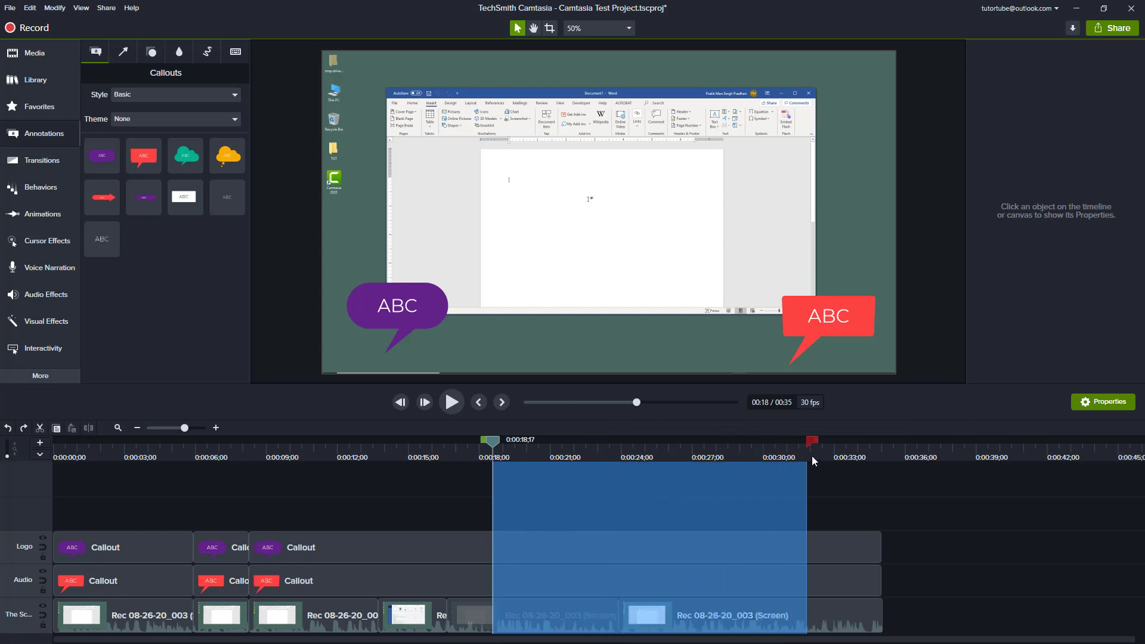
{"action": "key", "text": "ctrl+x"}
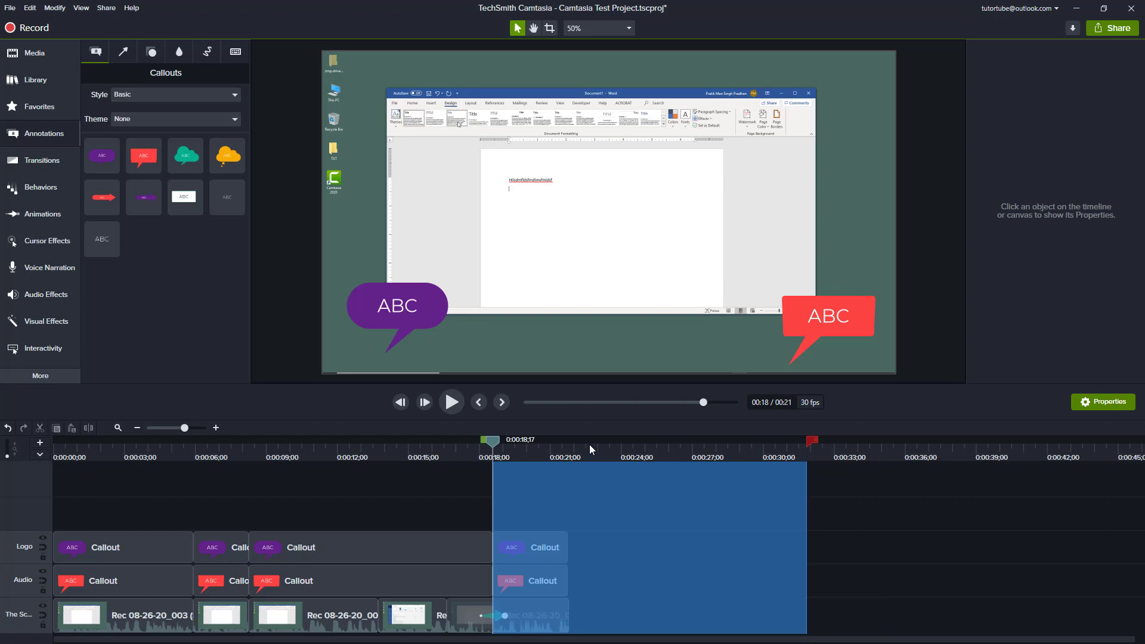
{"action": "left_click_drag", "start_coordinate": [813, 446], "coordinate": [469, 448]}
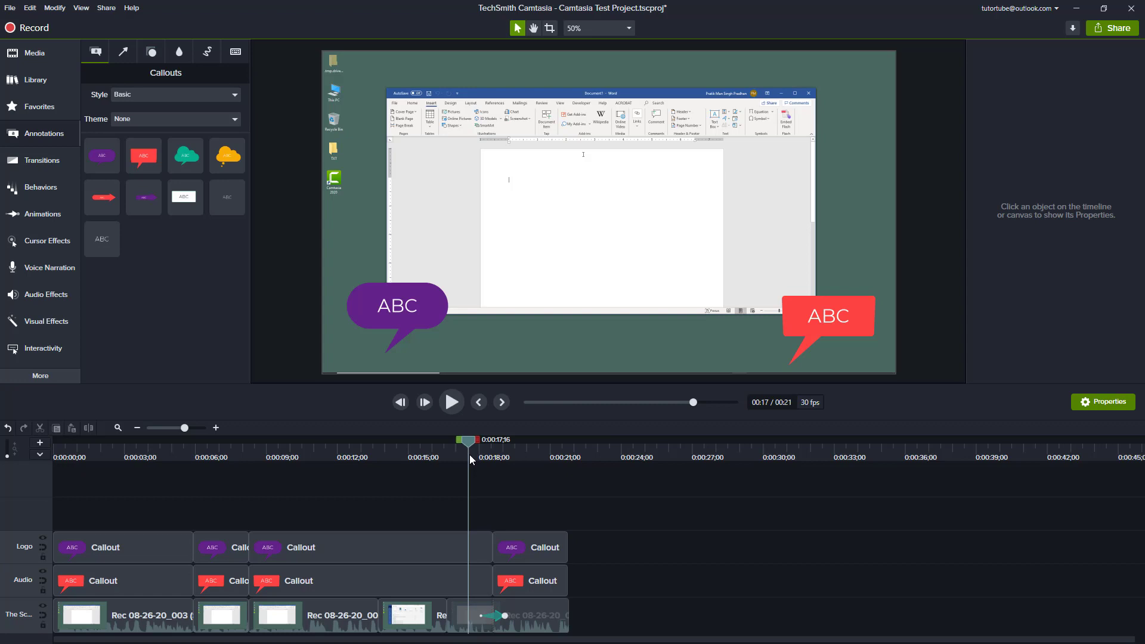
{"action": "left_click_drag", "start_coordinate": [471, 459], "coordinate": [433, 574]}
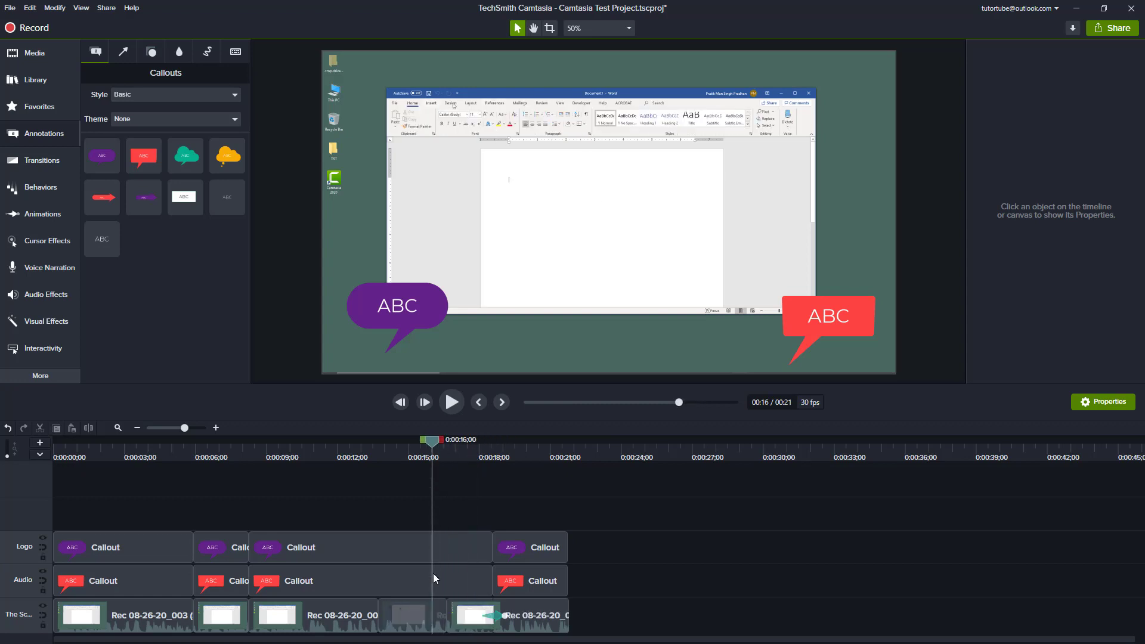
{"action": "left_click", "coordinate": [434, 623]}
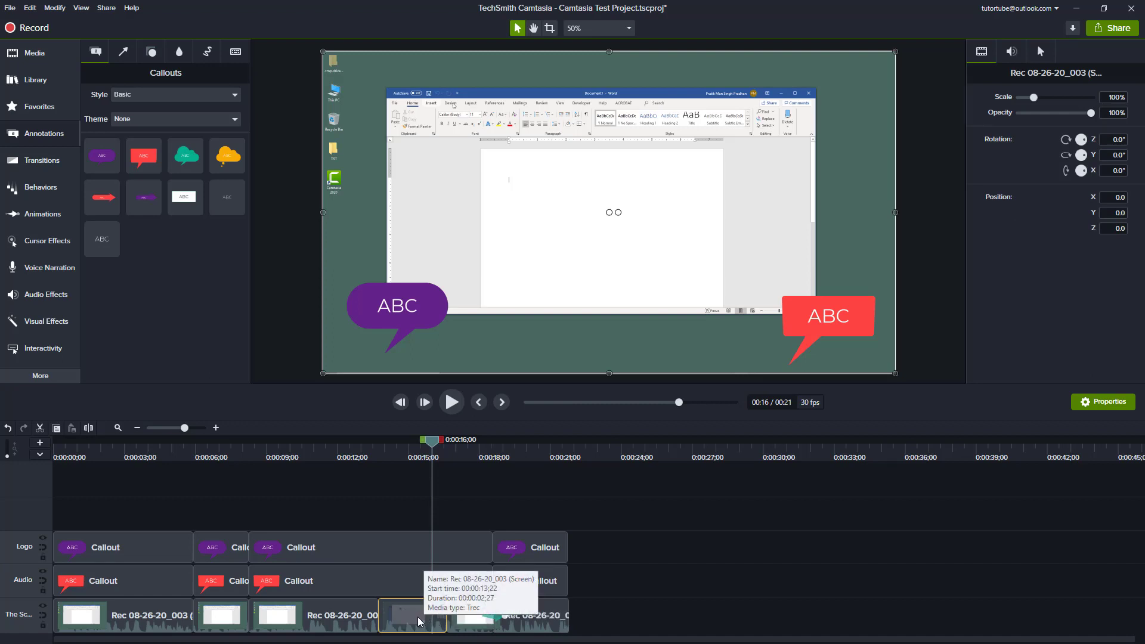
{"action": "left_click_drag", "start_coordinate": [417, 623], "coordinate": [474, 620]}
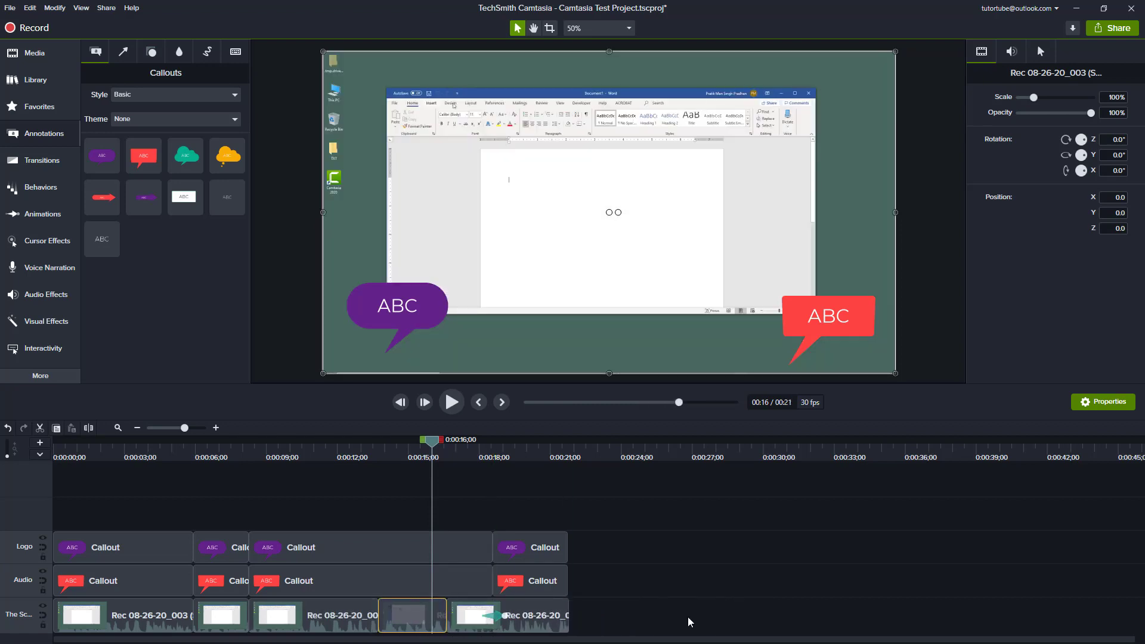
{"action": "left_click", "coordinate": [534, 623]}
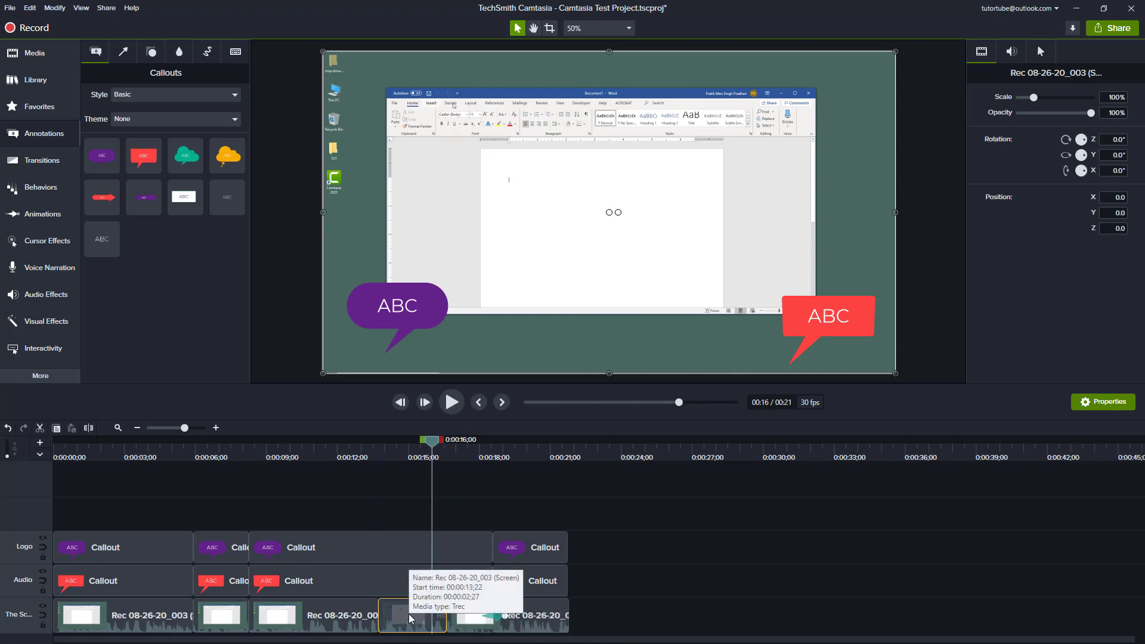
{"action": "mouse_move", "coordinate": [410, 618]}
{"action": "left_mouse_down"}
{"action": "mouse_move", "coordinate": [643, 617]}
{"action": "mouse_move", "coordinate": [391, 631]}
{"action": "left_mouse_up"}
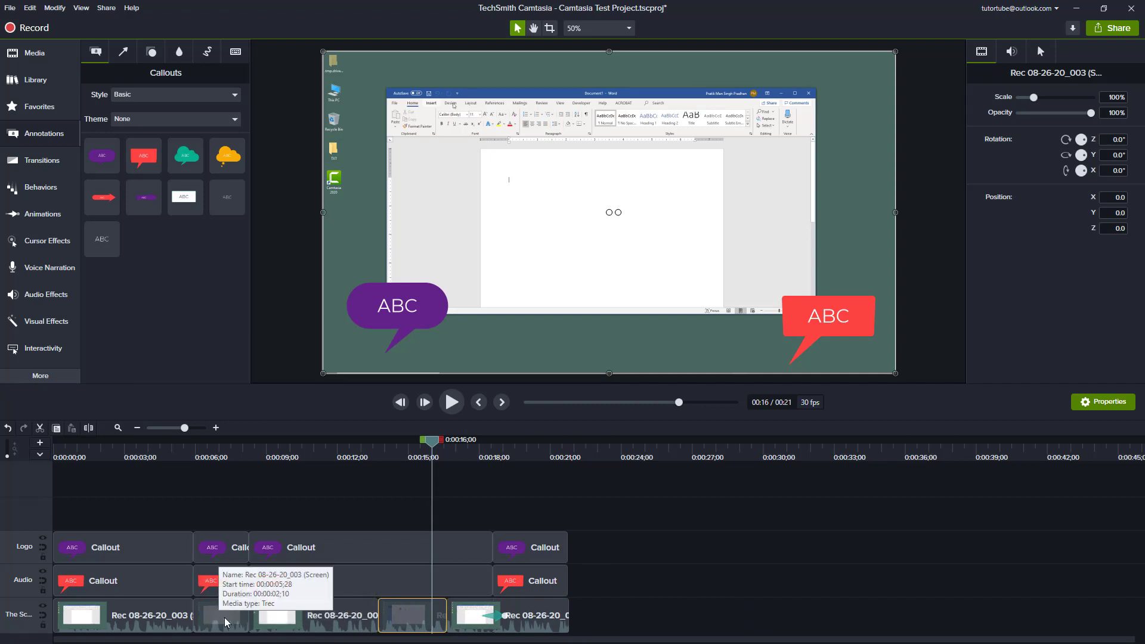
{"action": "mouse_move", "coordinate": [226, 621]}
{"action": "left_mouse_down"}
{"action": "mouse_move", "coordinate": [447, 620]}
{"action": "mouse_move", "coordinate": [213, 617]}
{"action": "left_mouse_up"}
{"action": "left_click", "coordinate": [826, 558]}
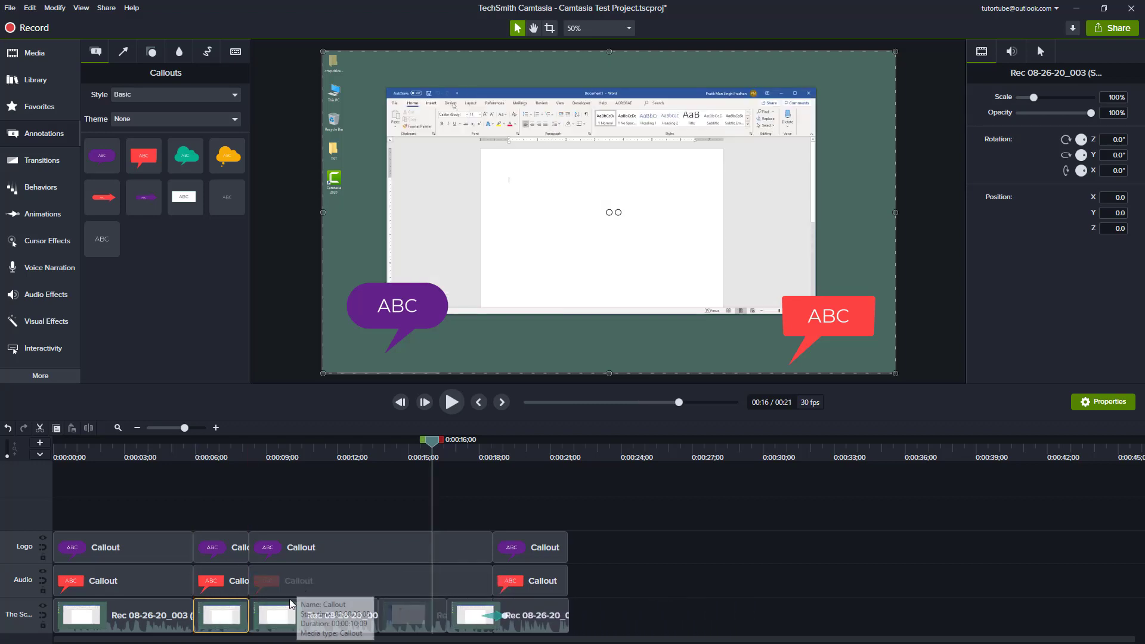
Turn on the magnet for the screen-recording track, trim the third clip's start, then restore its full length.
{"action": "left_click", "coordinate": [664, 554]}
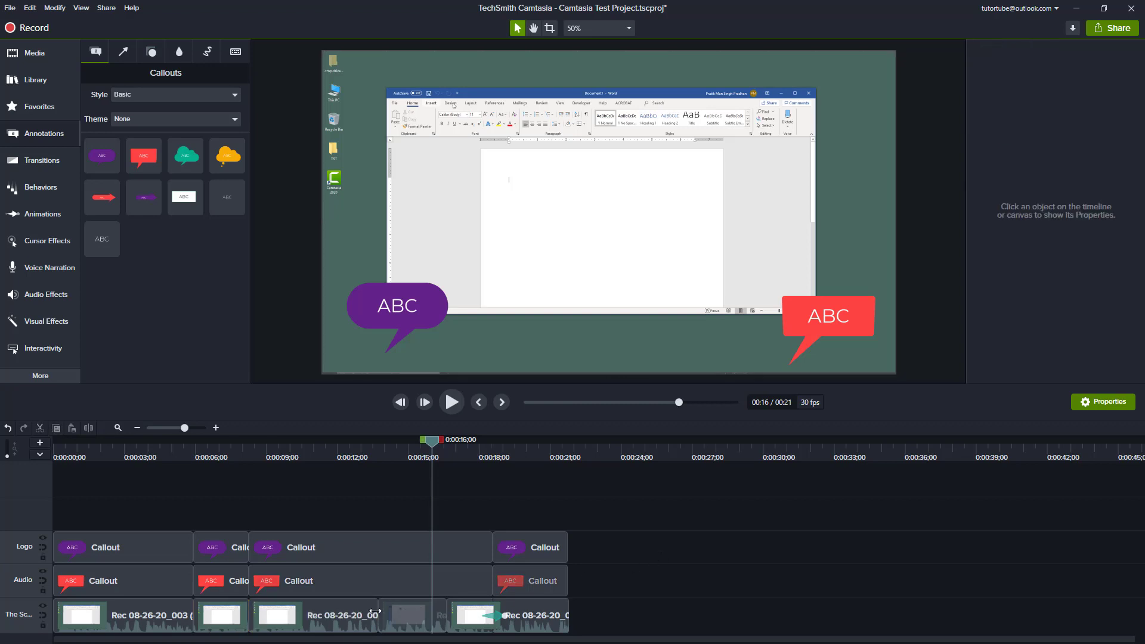
{"action": "left_click", "coordinate": [41, 619]}
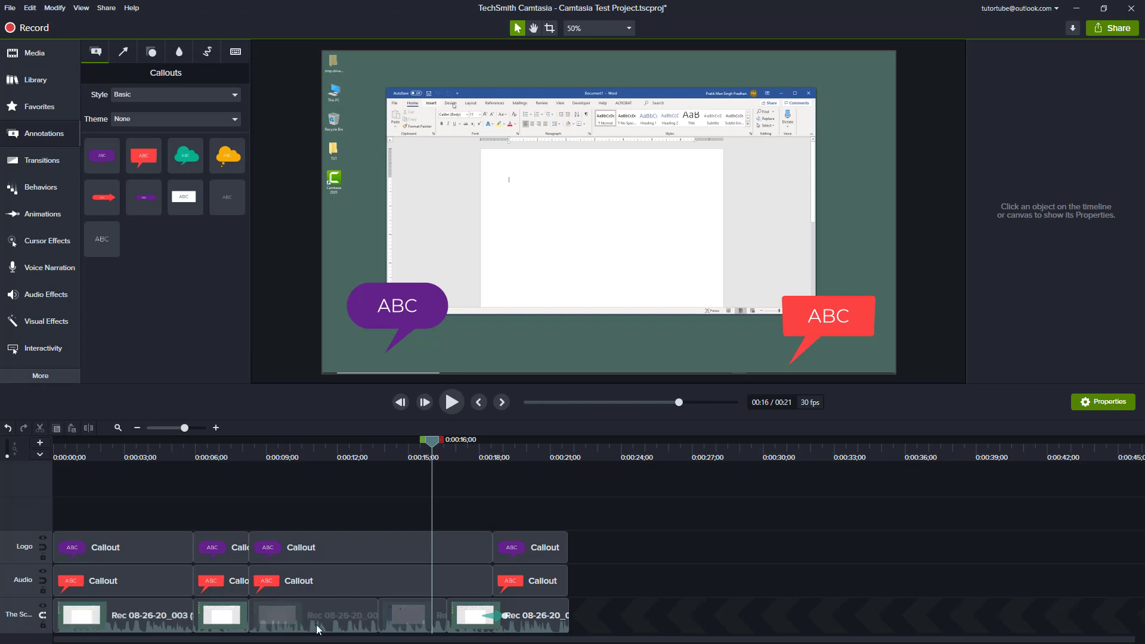
{"action": "left_click", "coordinate": [251, 612]}
{"action": "left_click_drag", "start_coordinate": [251, 613], "coordinate": [285, 619]}
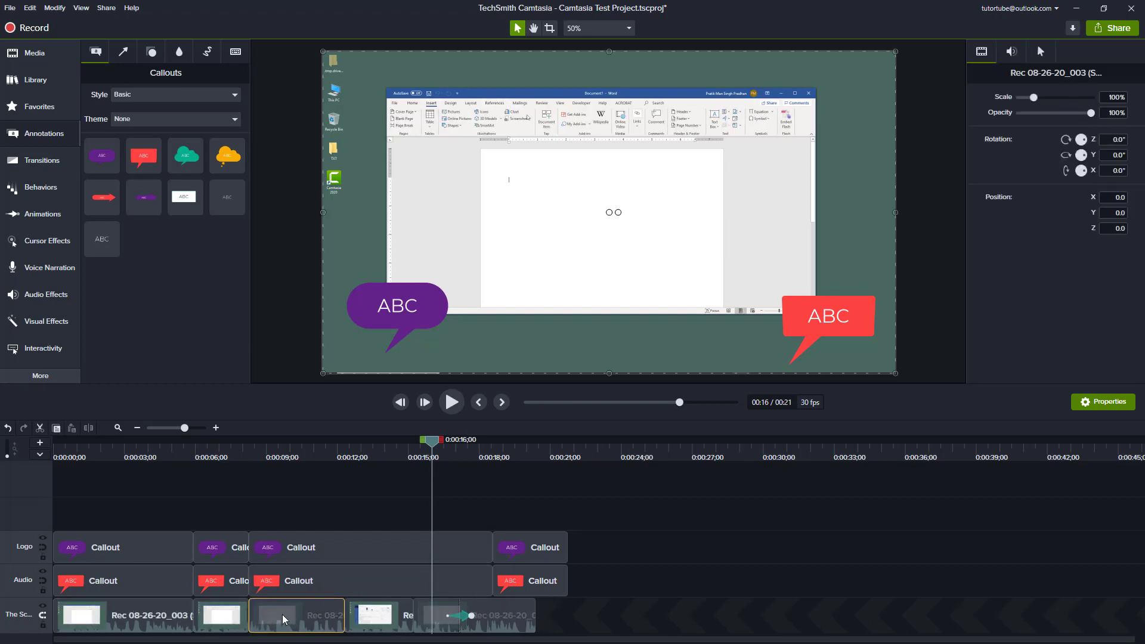
{"action": "key", "text": "ctrl+z"}
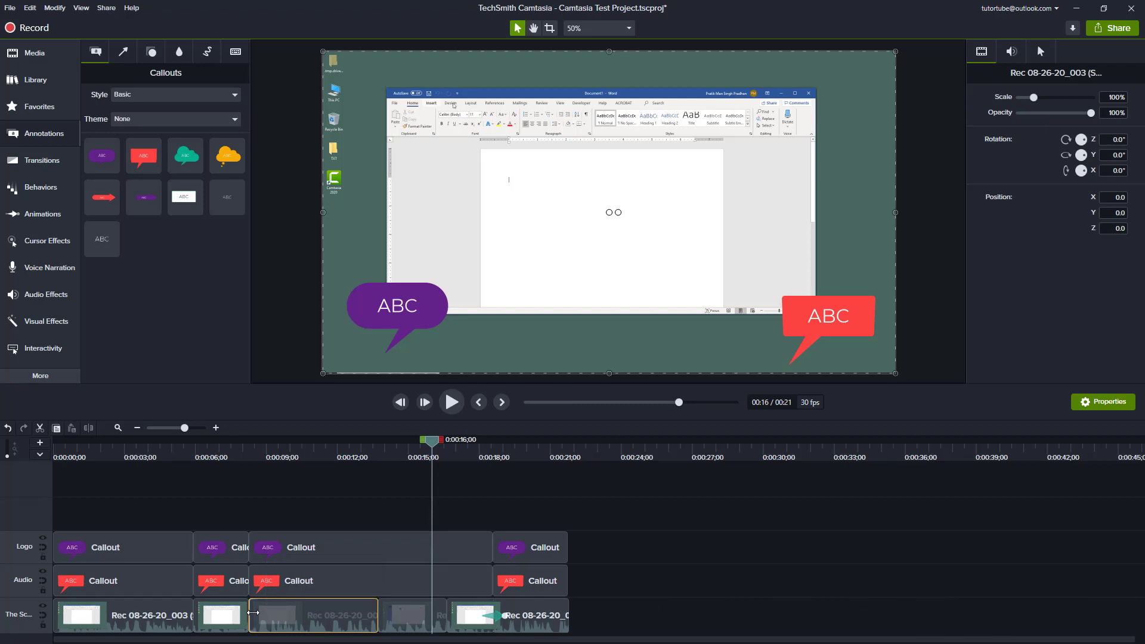
{"action": "mouse_move", "coordinate": [253, 612]}
{"action": "left_mouse_down"}
{"action": "mouse_move", "coordinate": [239, 619]}
{"action": "mouse_move", "coordinate": [310, 617]}
{"action": "mouse_move", "coordinate": [231, 624]}
{"action": "mouse_move", "coordinate": [265, 620]}
{"action": "mouse_move", "coordinate": [249, 618]}
{"action": "left_mouse_up"}
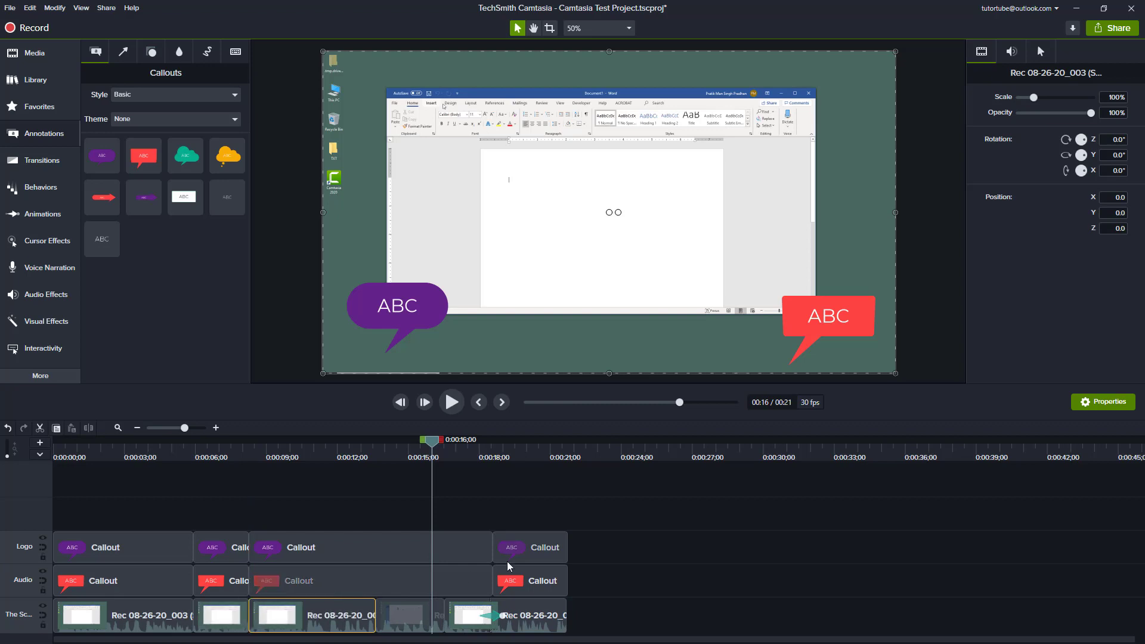
{"action": "left_click", "coordinate": [634, 523]}
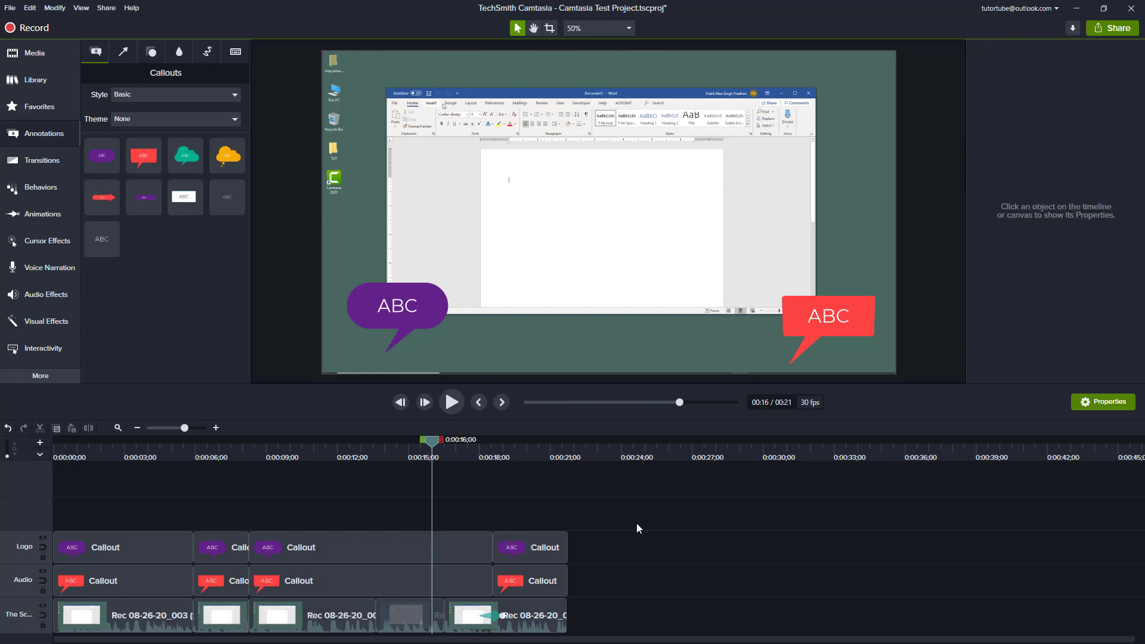